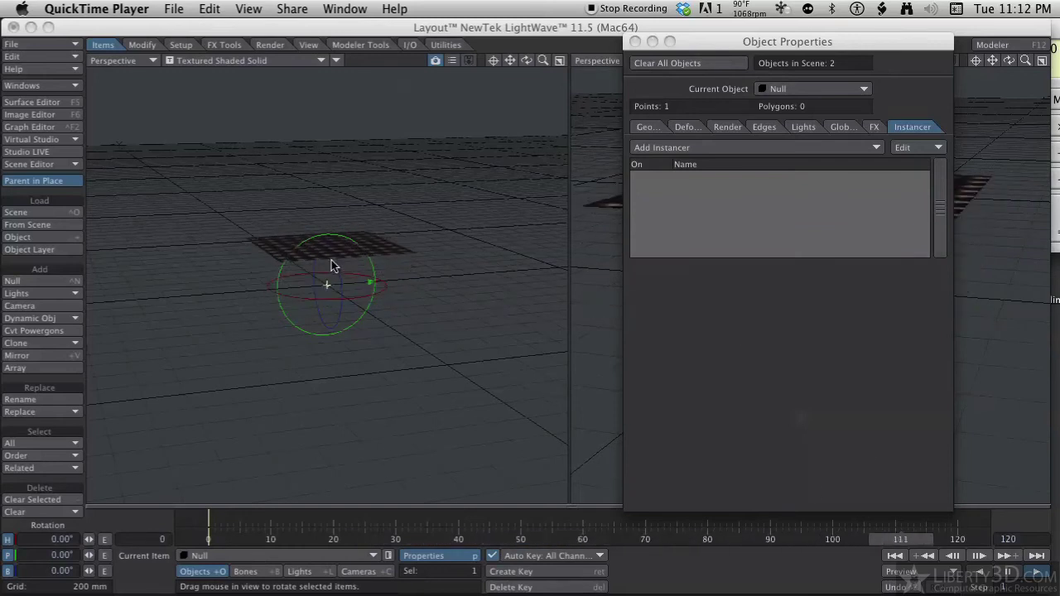
Step: Keep the Null selected and add an Instance Generator to it
click(282, 559)
click(470, 585)
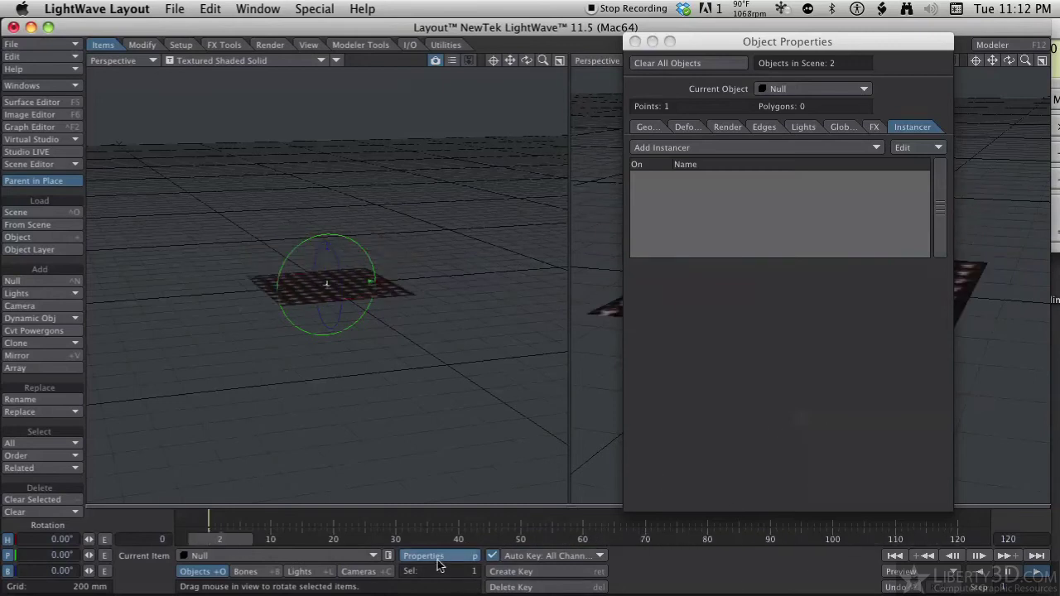
click(799, 146)
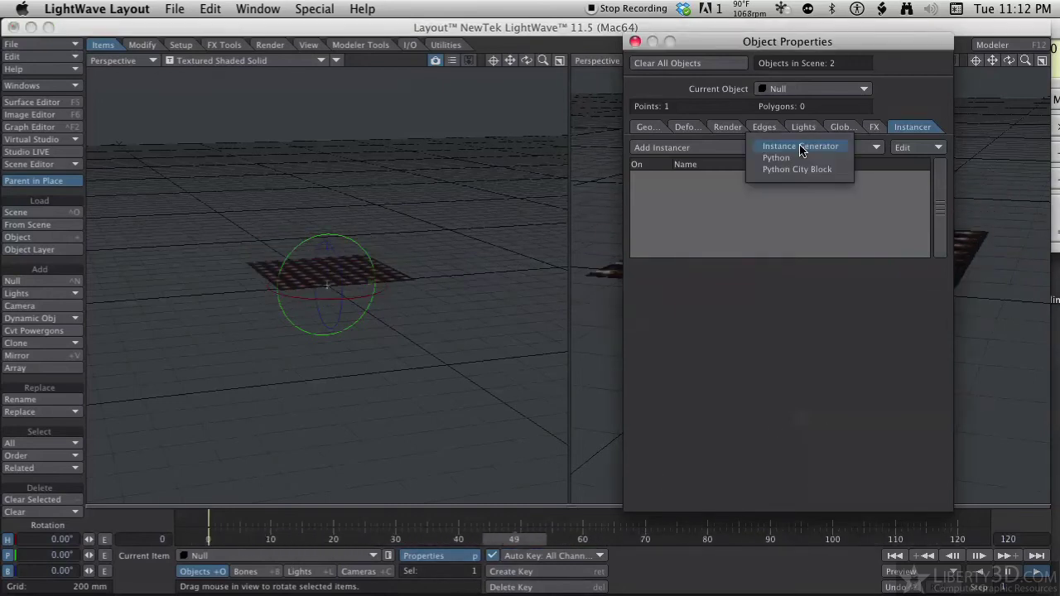
click(800, 149)
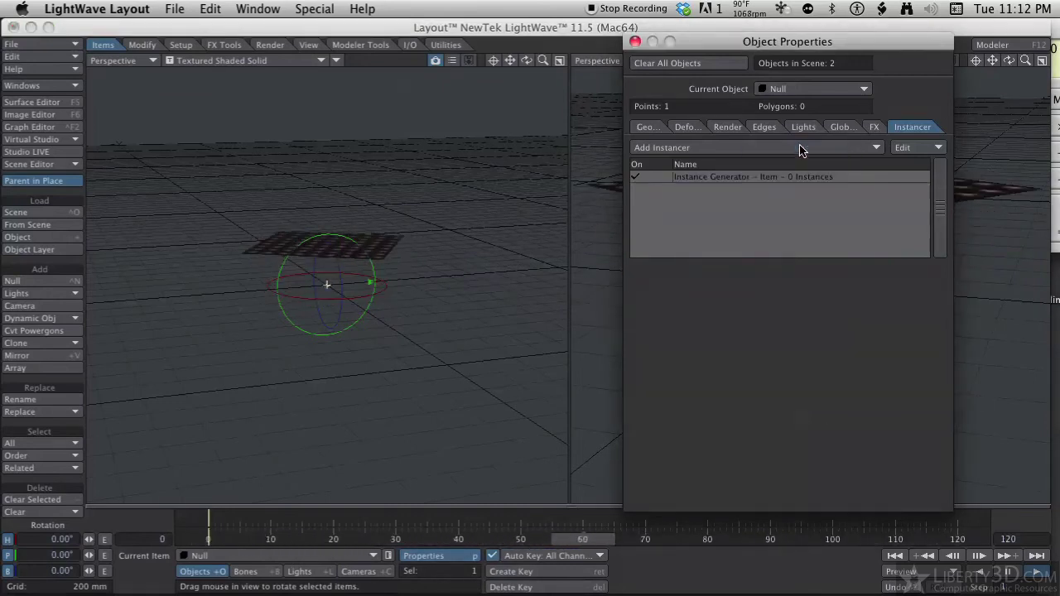
Step: Add demoBox as the Instance Generator's instanced object and select its row
double_click(752, 181)
click(630, 69)
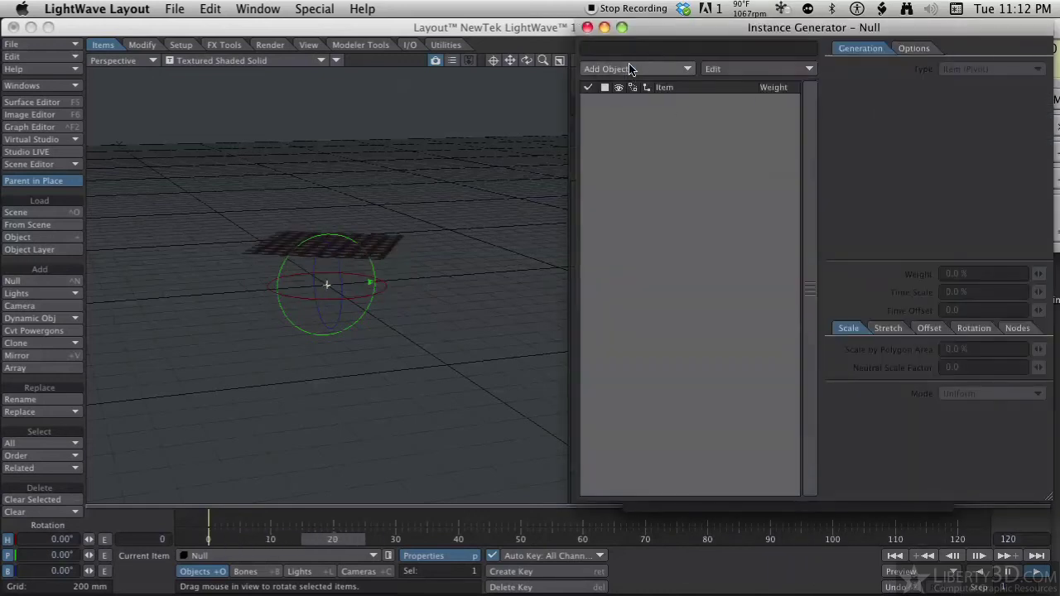
click(629, 65)
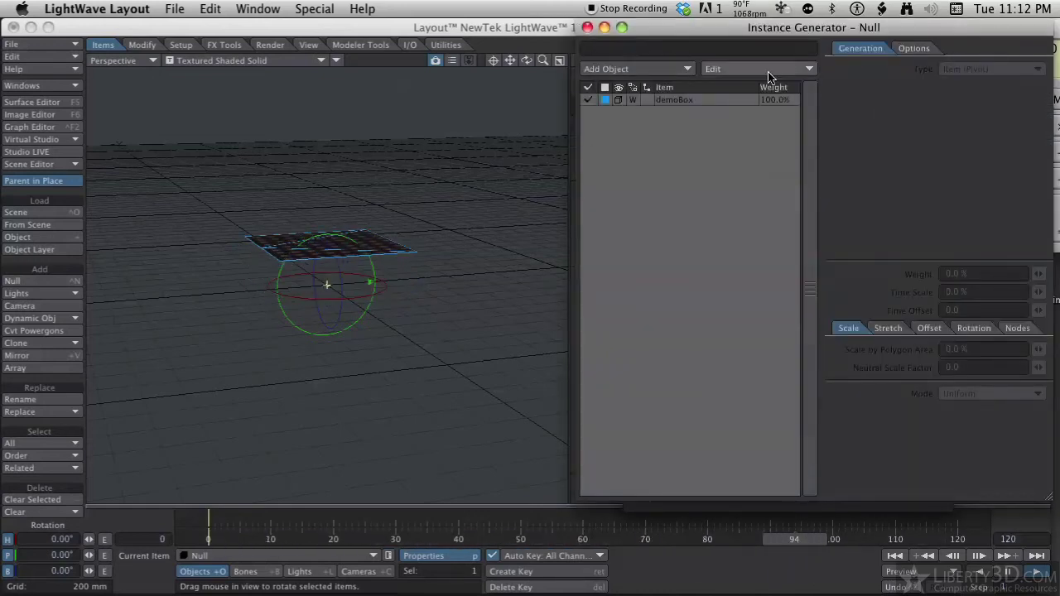
click(734, 100)
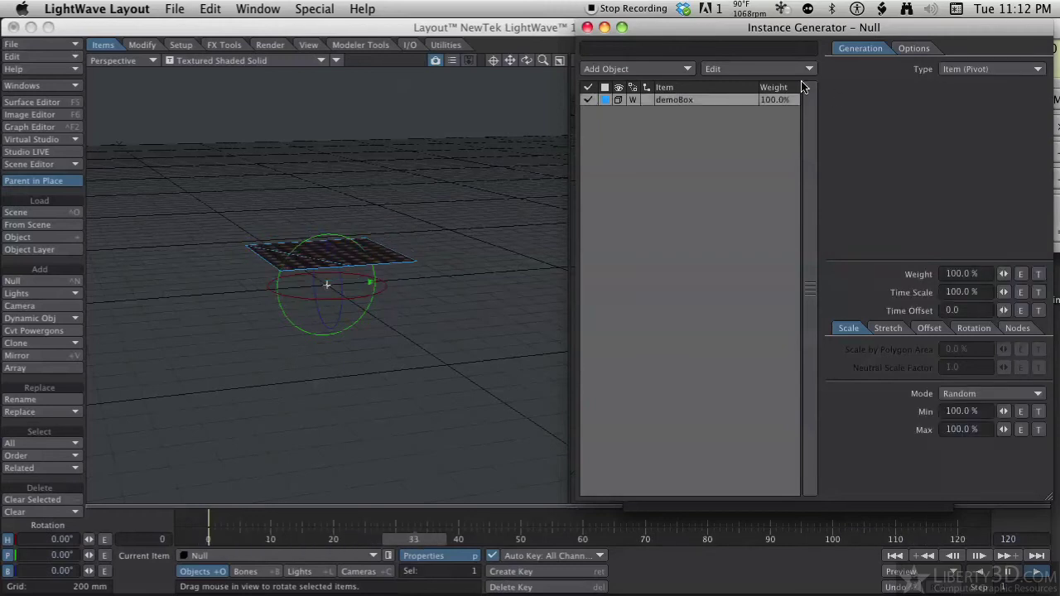
click(973, 73)
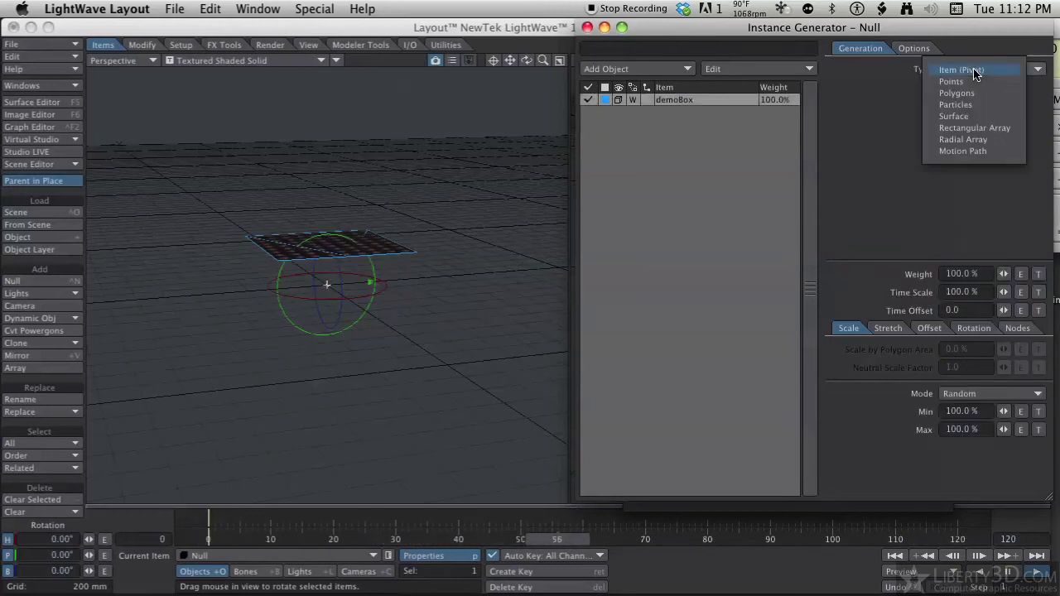
Step: Make a Rectangular Array of 10 × 1 × 10 demoBox copies spaced 1.5 m on X and Z
click(978, 131)
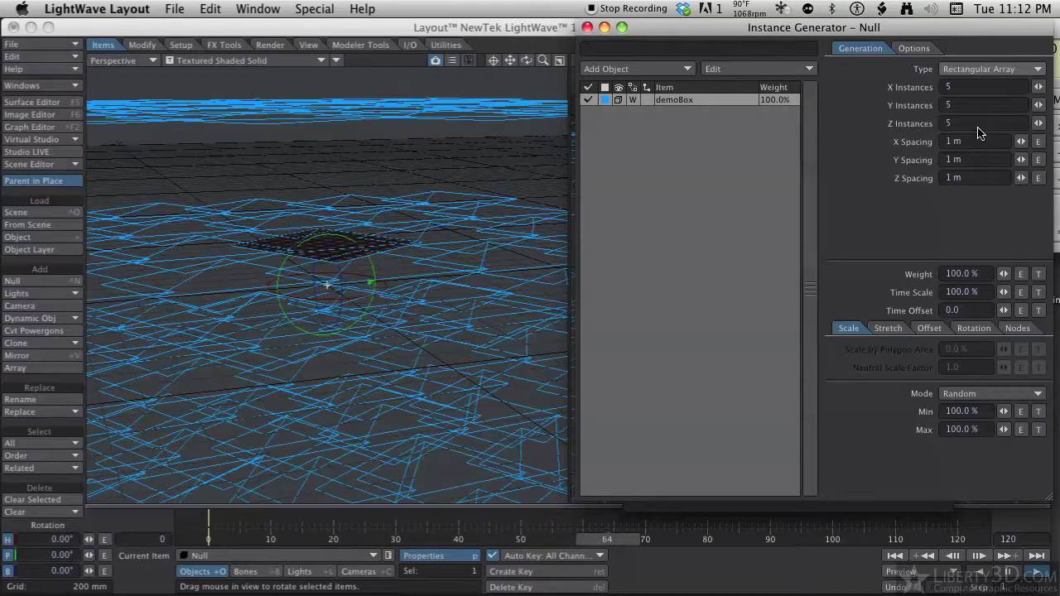
click(967, 103)
text(1)
key(Tab)
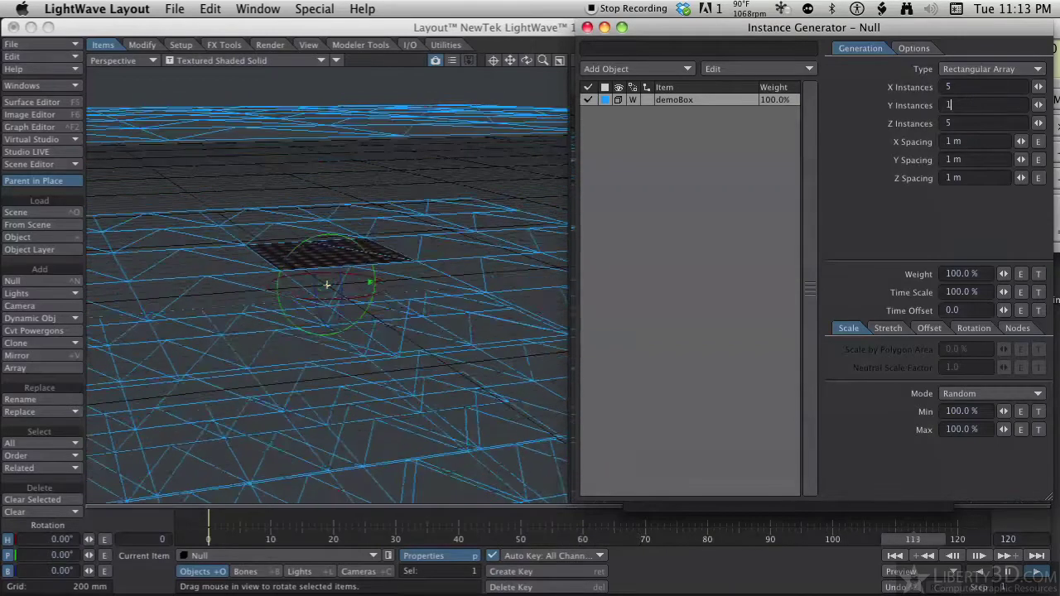
click(974, 88)
text(10)
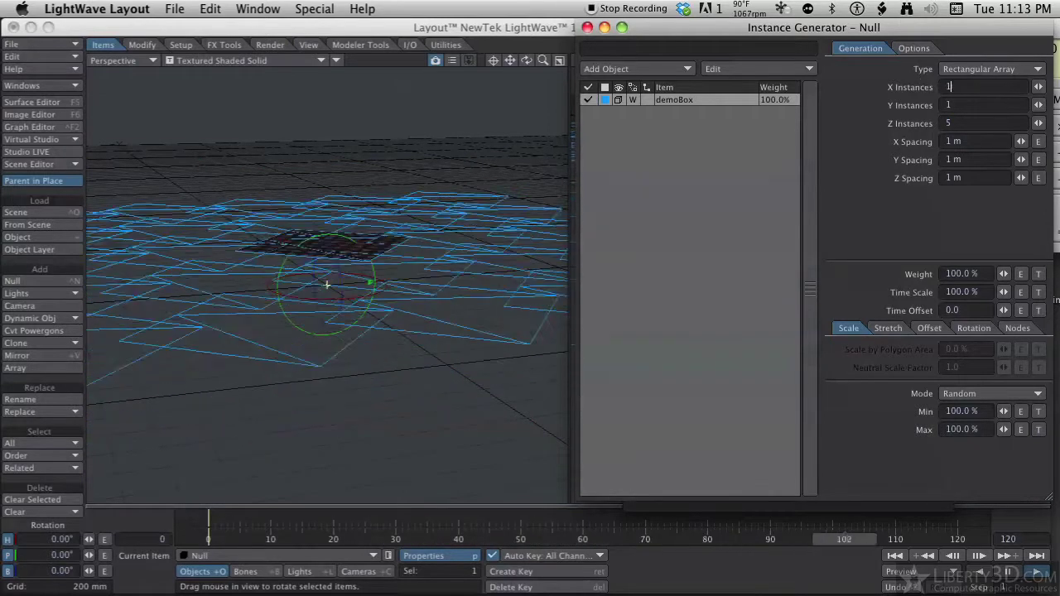
key(Tab)
key(Tab)
text(10)
key(Tab)
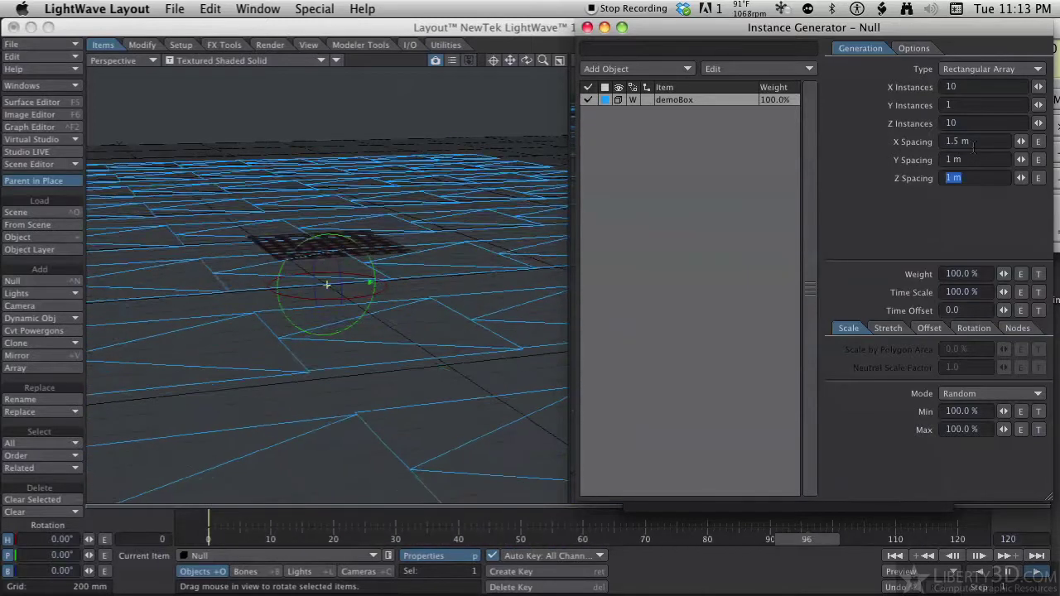
key(Tab)
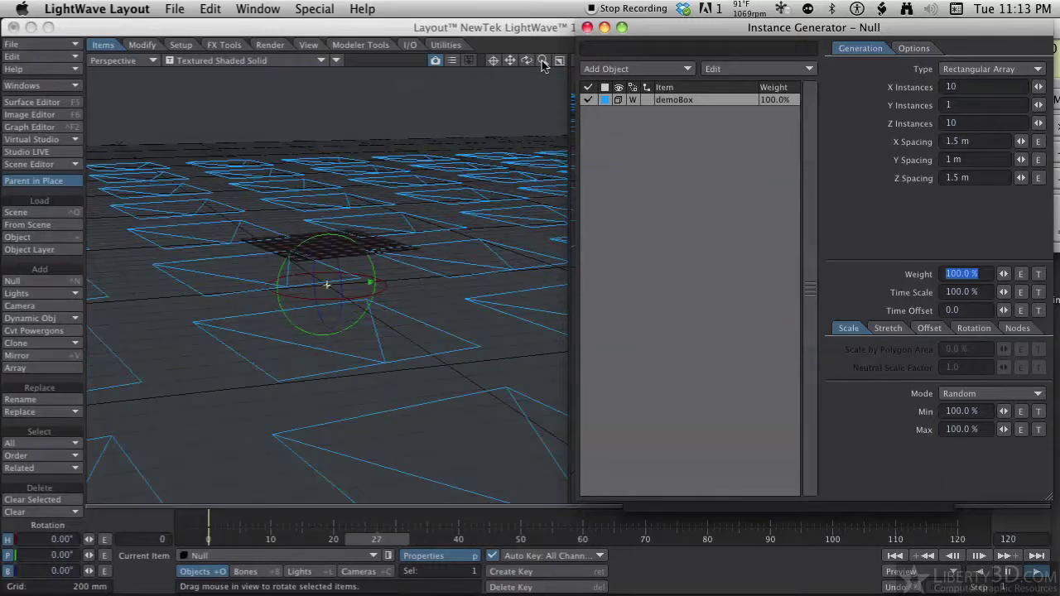
drag(544, 66, 507, 66)
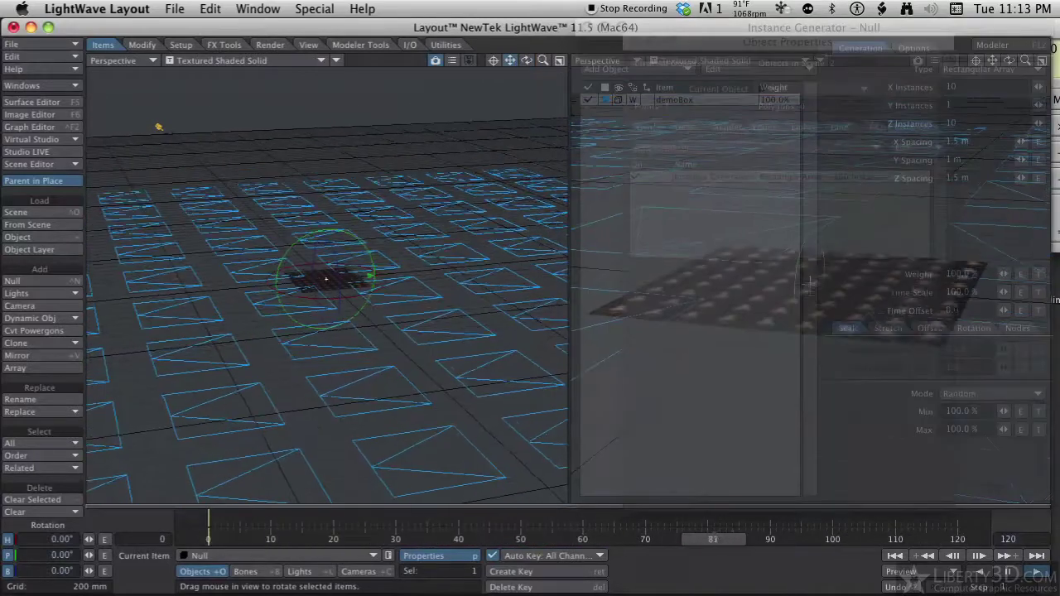
Step: Set the demoBox instances' display mode to Textured Shaded Solid
click(669, 42)
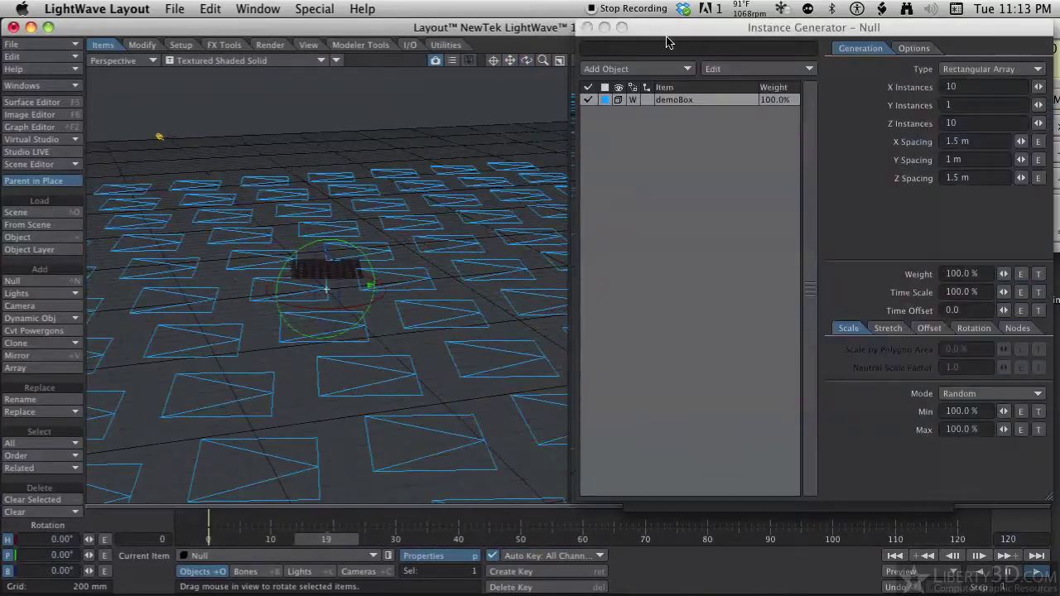
click(616, 104)
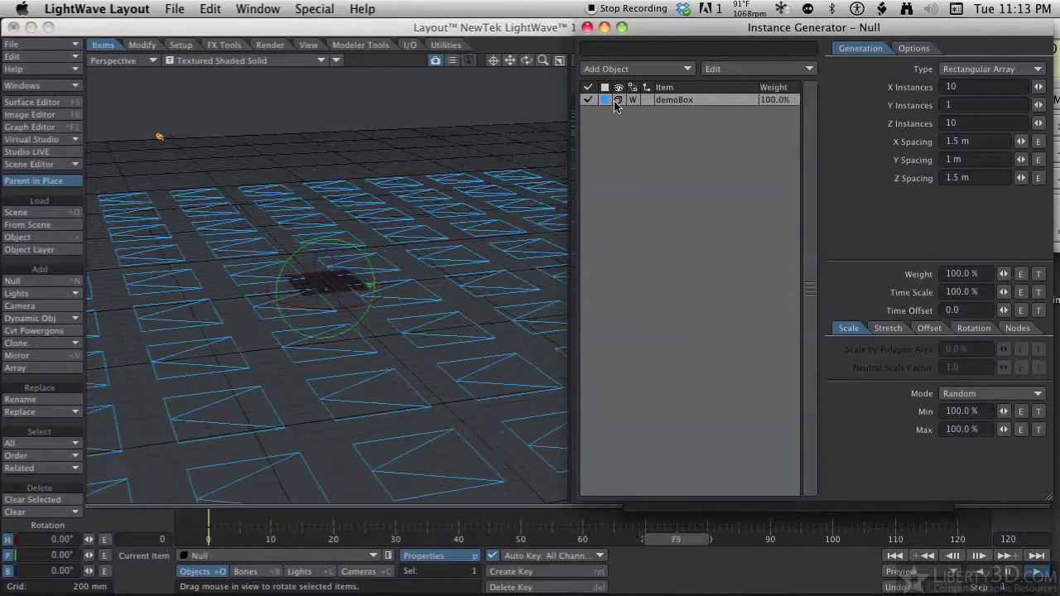
click(617, 101)
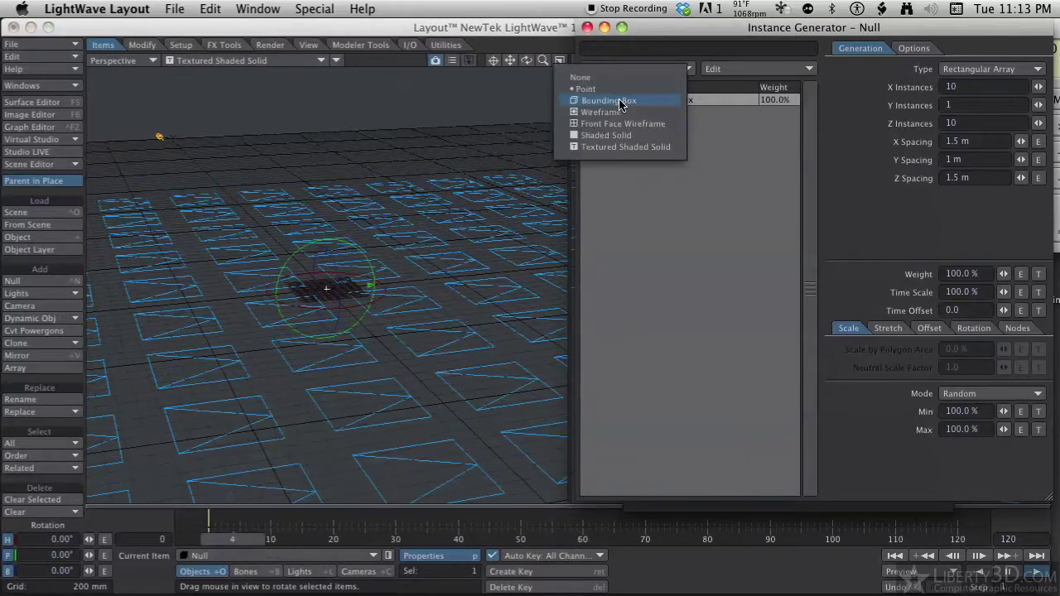
click(624, 147)
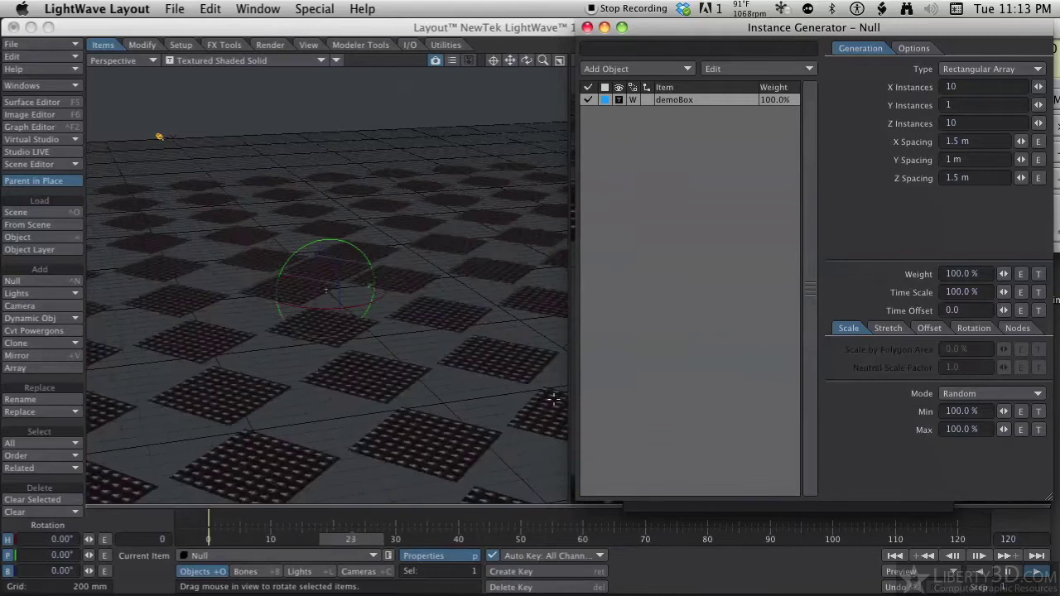
click(714, 345)
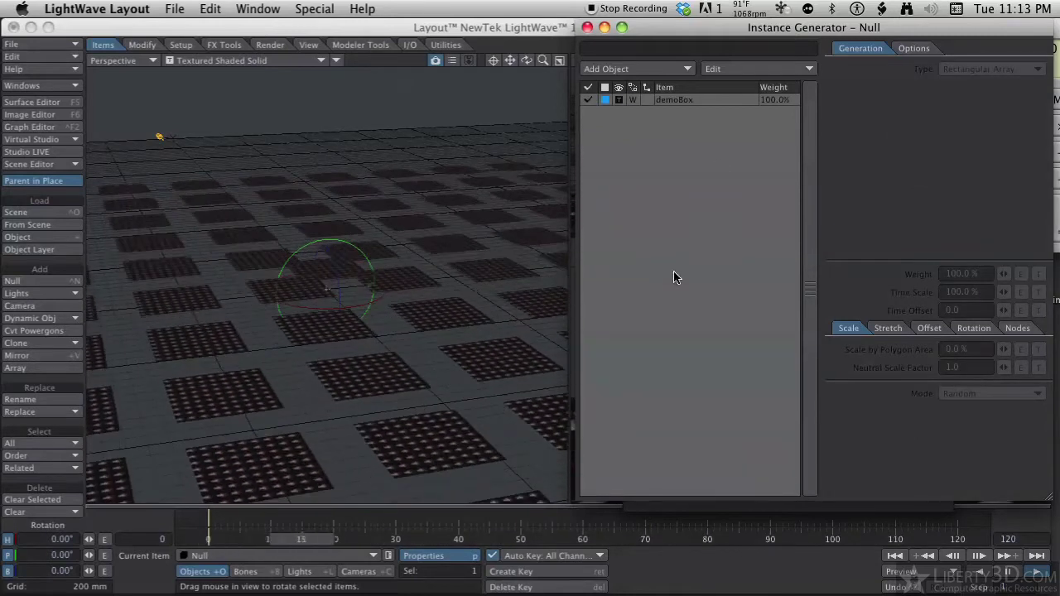
click(669, 102)
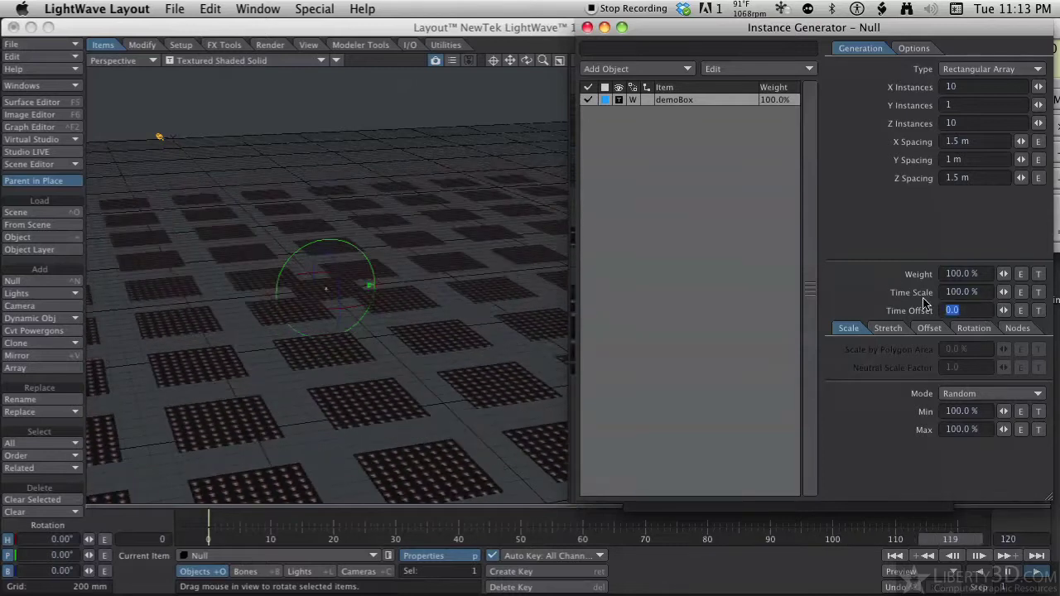
text(0.2)
key(Tab)
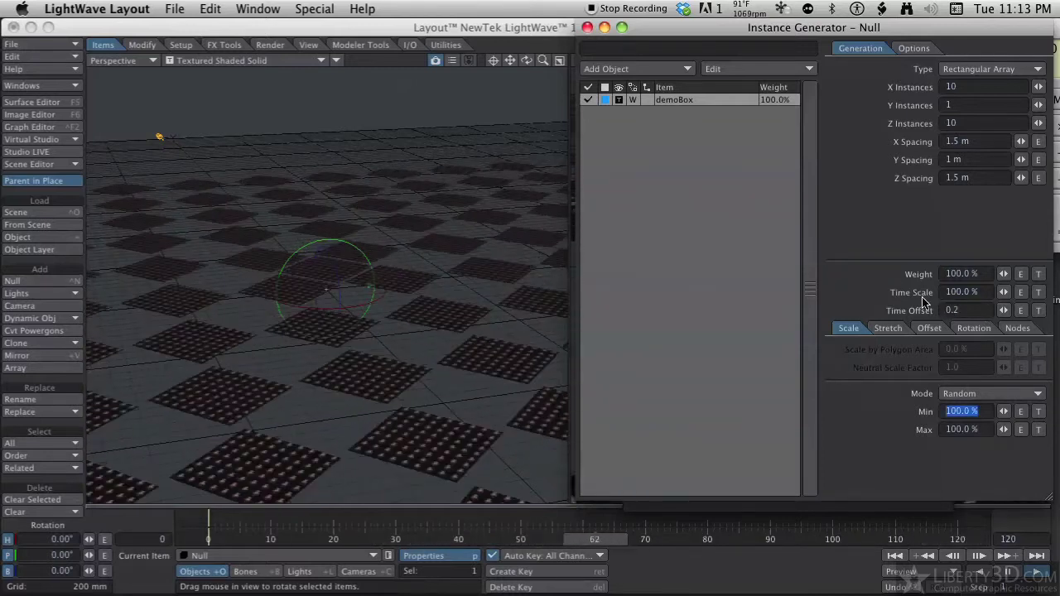
key(shift+Tab)
key(shift+Tab)
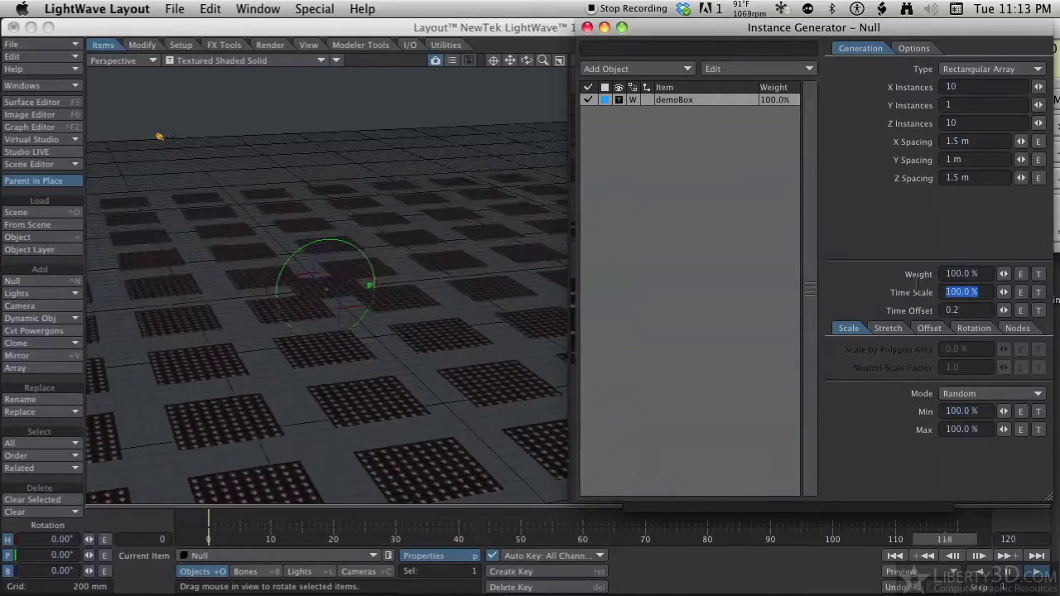
text(150)
key(Tab)
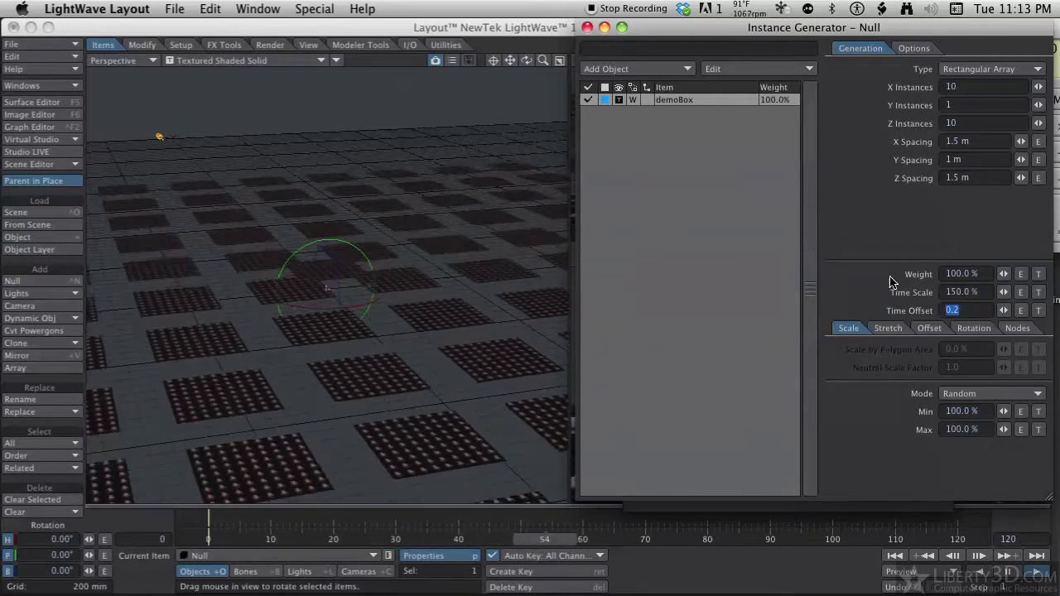
key(shift+Tab)
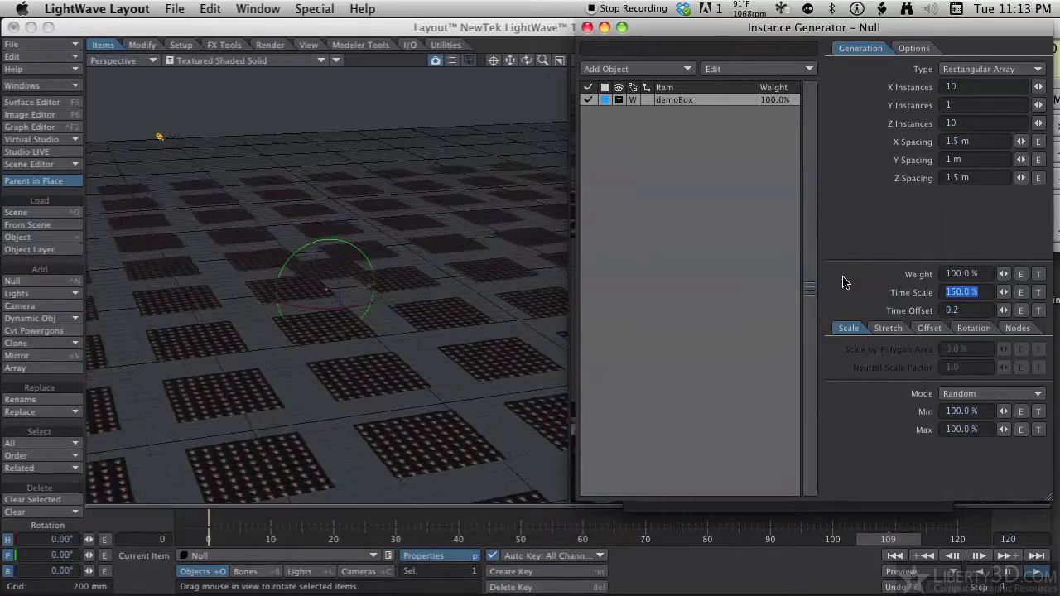
text(50)
key(Tab)
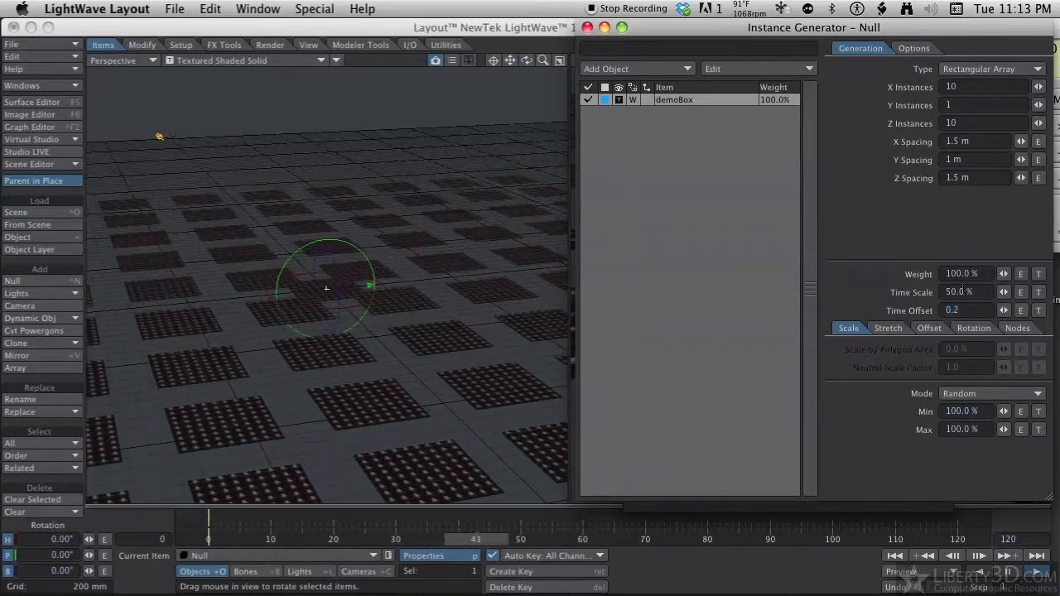
key(shift+Tab)
text(100)
key(Tab)
text(0)
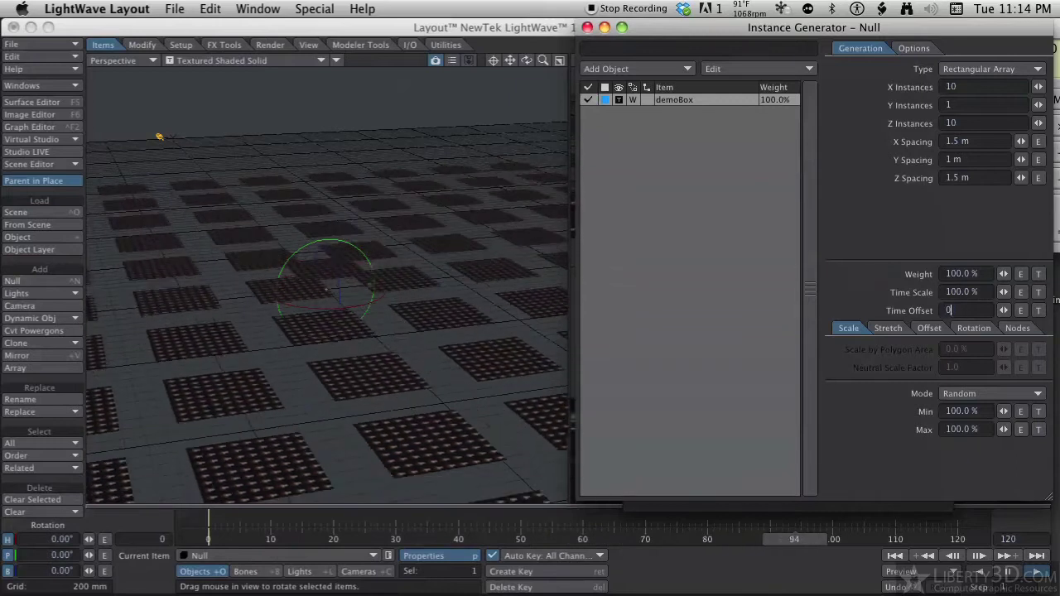
key(Tab)
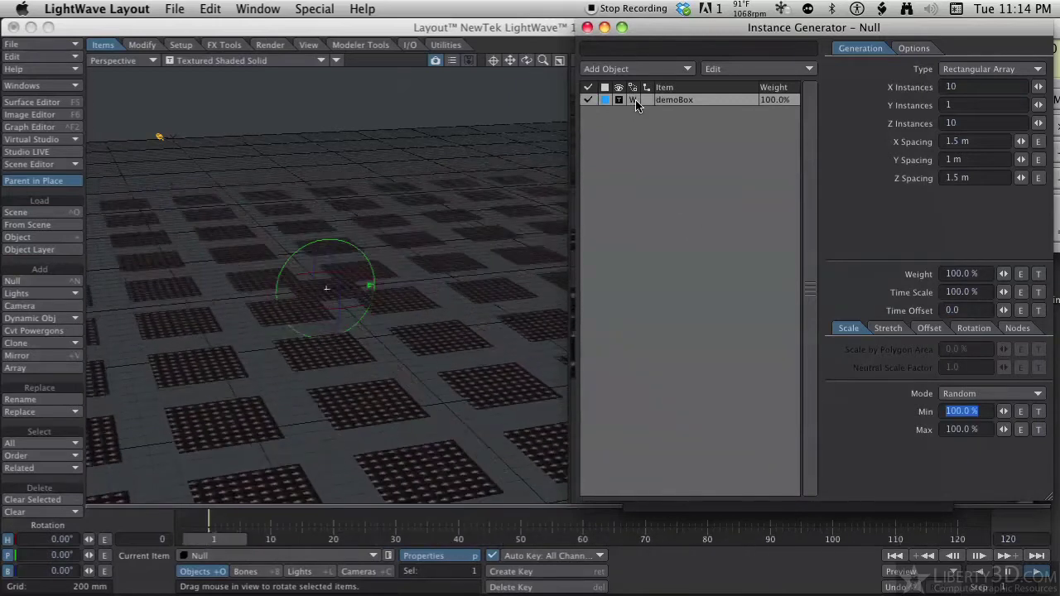
Step: Switch demoBox to Parent mode, testing Time Offset 1.0 before resetting it to 0
click(632, 100)
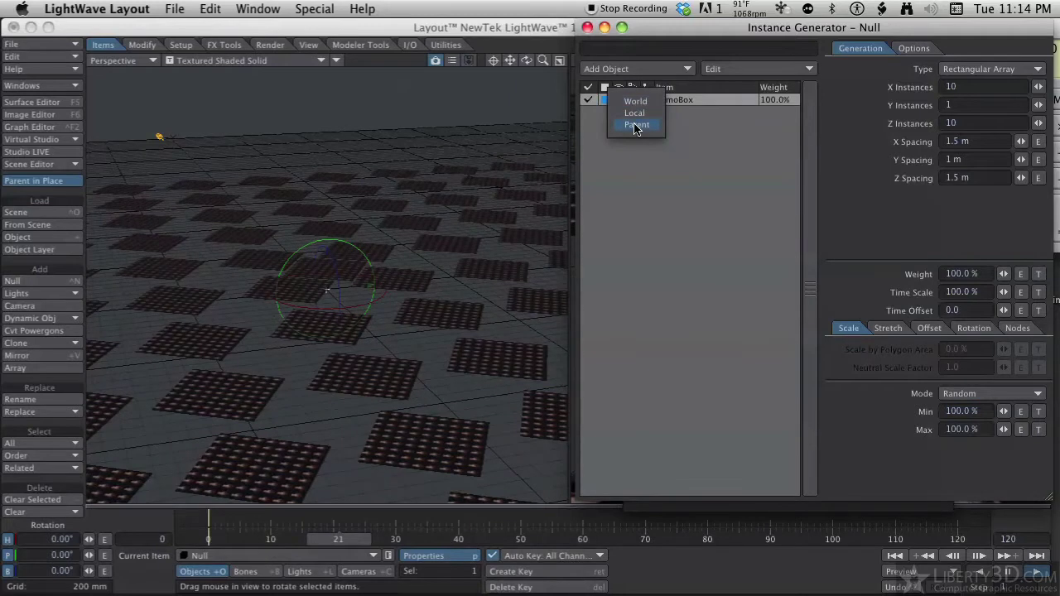
click(635, 126)
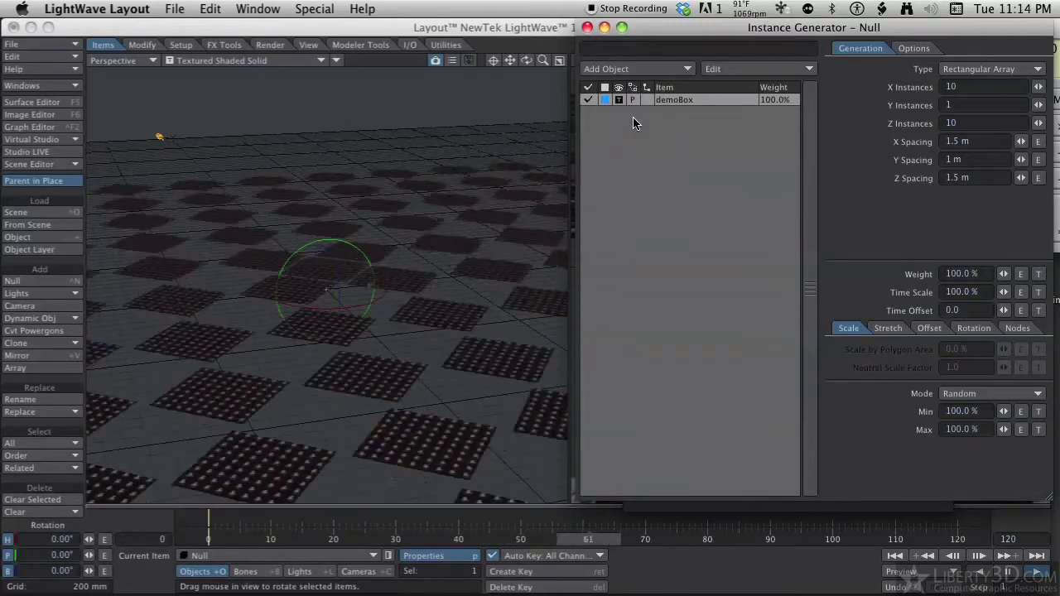
click(977, 310)
text(1)
key(Tab)
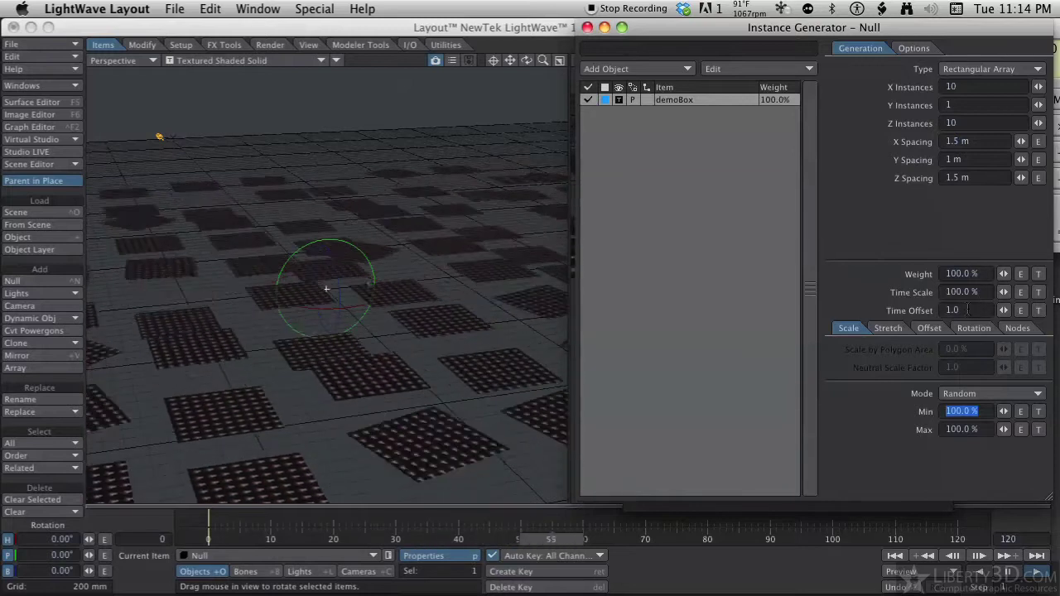
key(Tab)
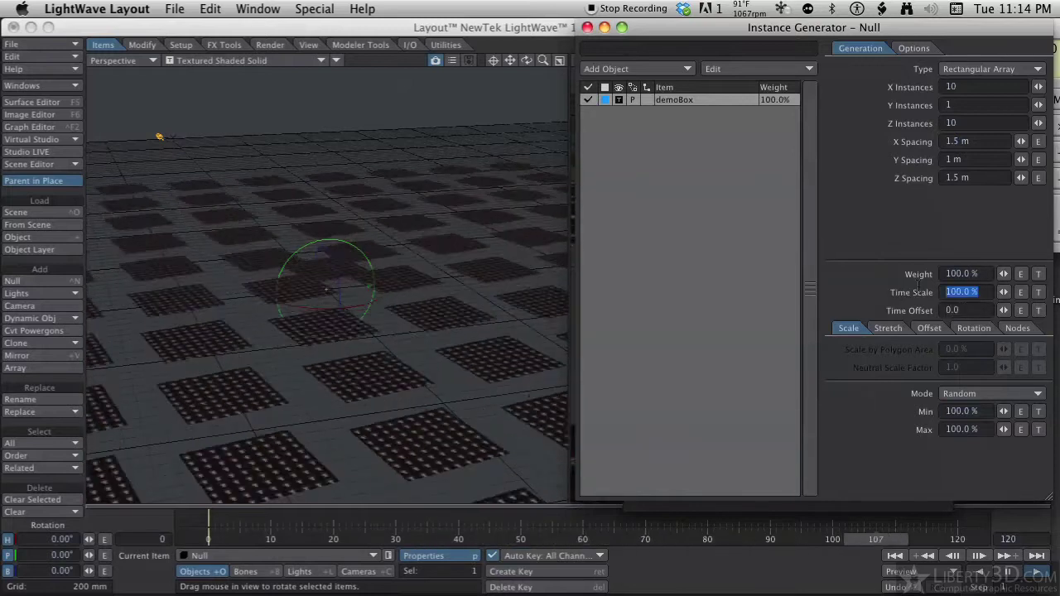
Step: Set the demoBox Time Scale to 10%
text(5)
key(Tab)
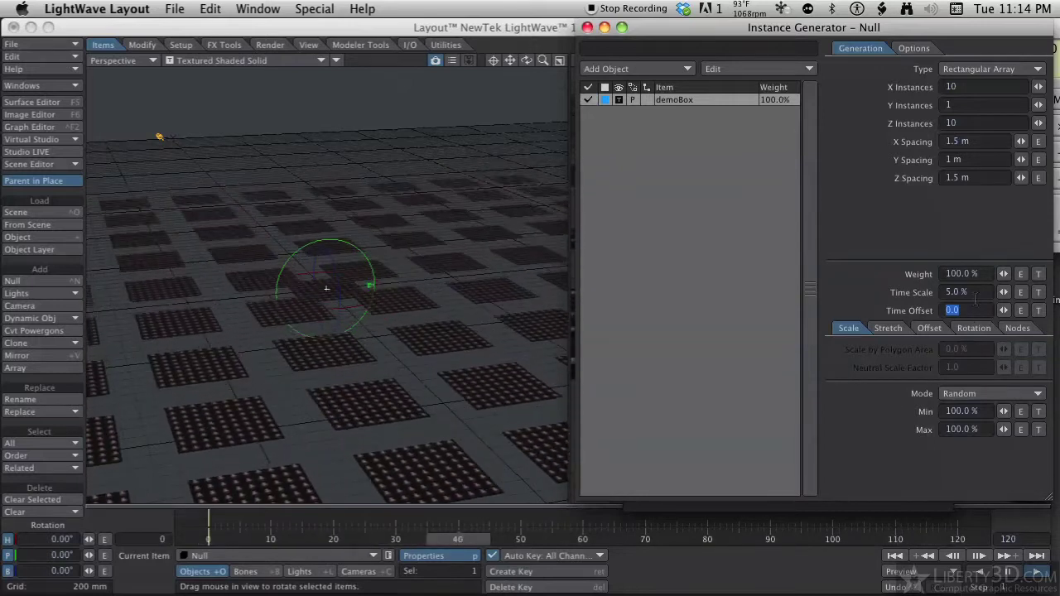
text(10)
key(Tab)
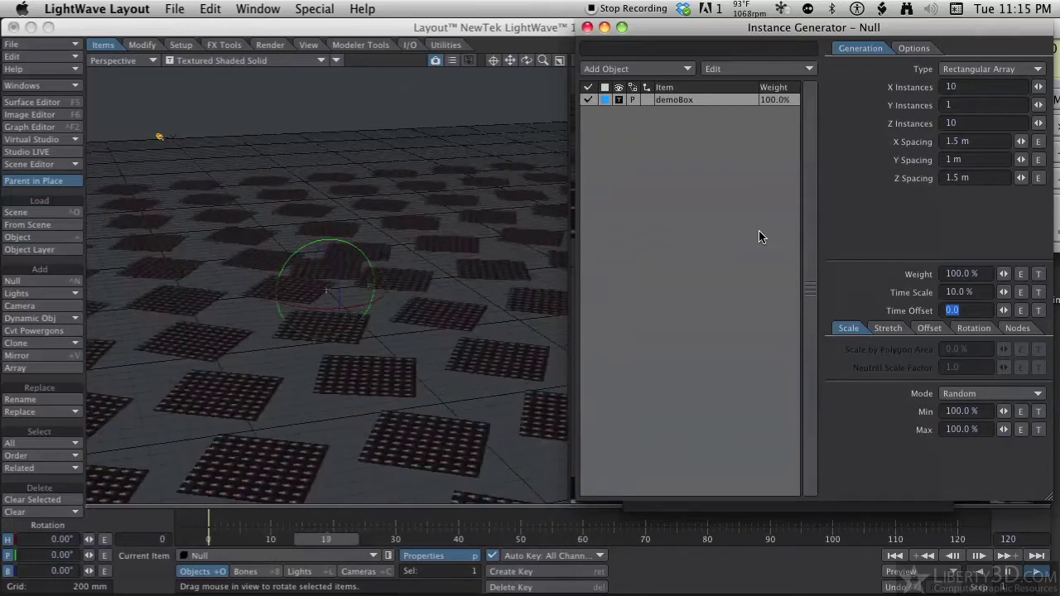
Step: Try Local and World parenting modes, then return demoBox to Parent
click(636, 100)
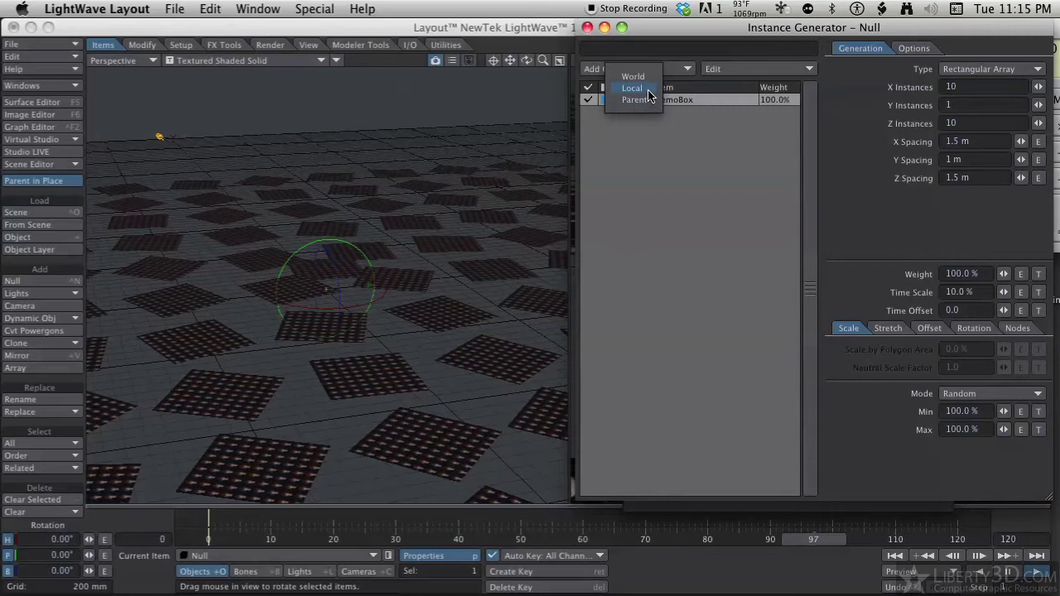
click(649, 90)
click(639, 101)
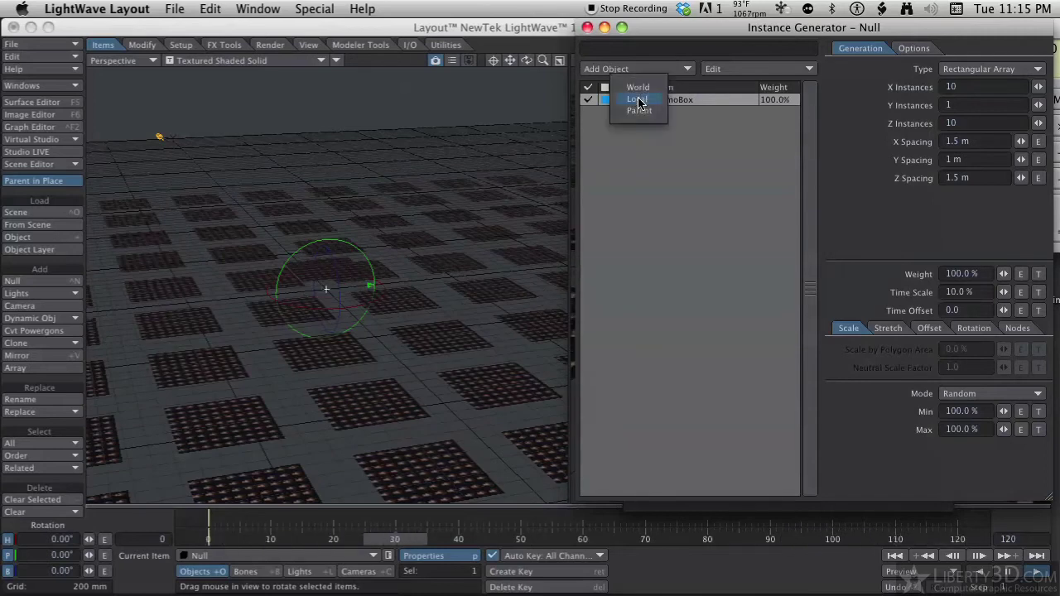
click(637, 91)
click(635, 98)
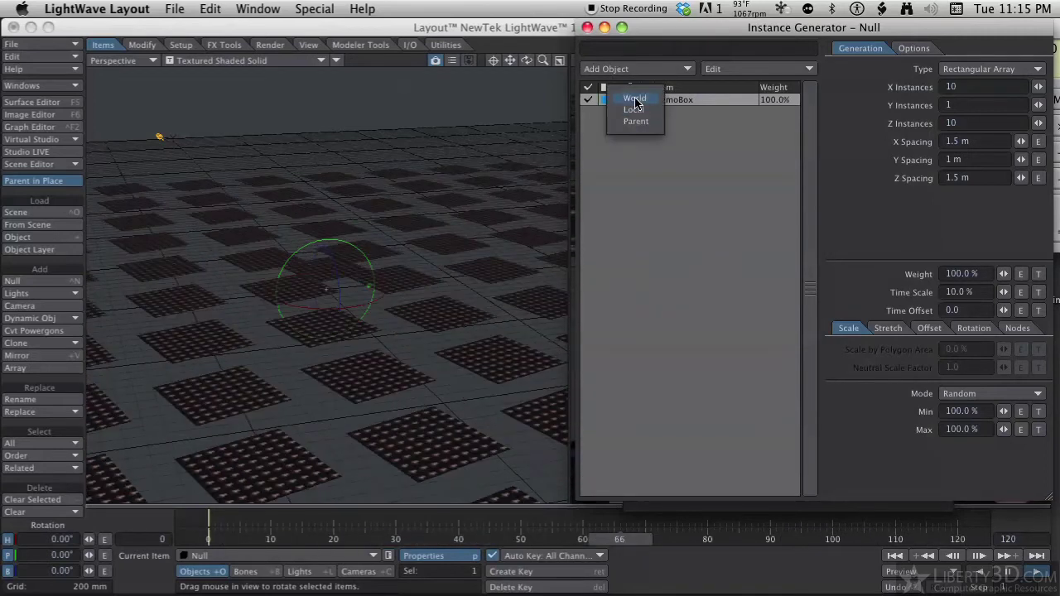
click(634, 103)
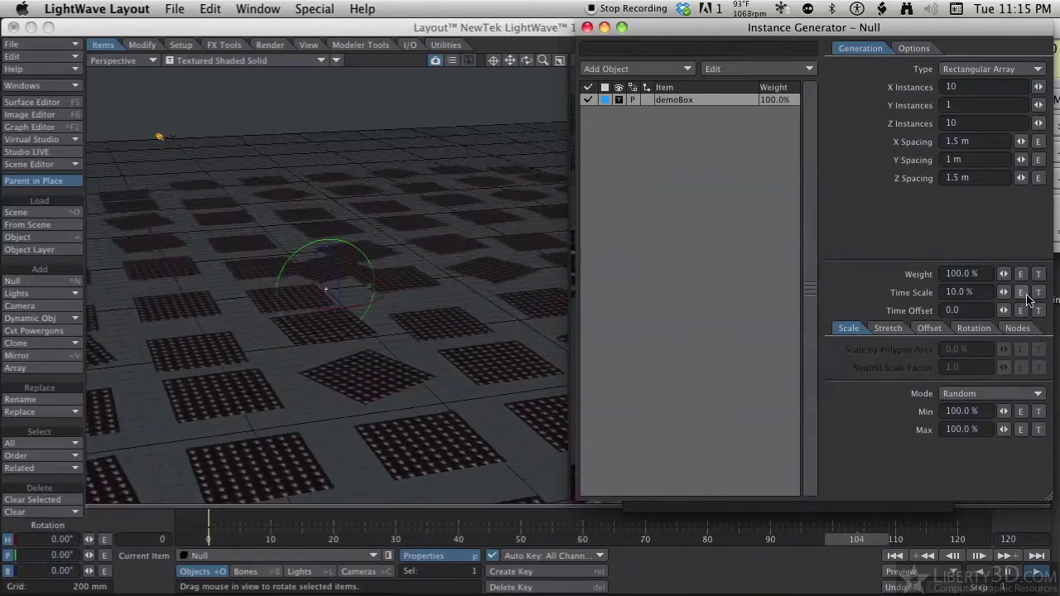
Step: Open the instance generator's Node Editor from the Nodes options, then close it
click(1017, 328)
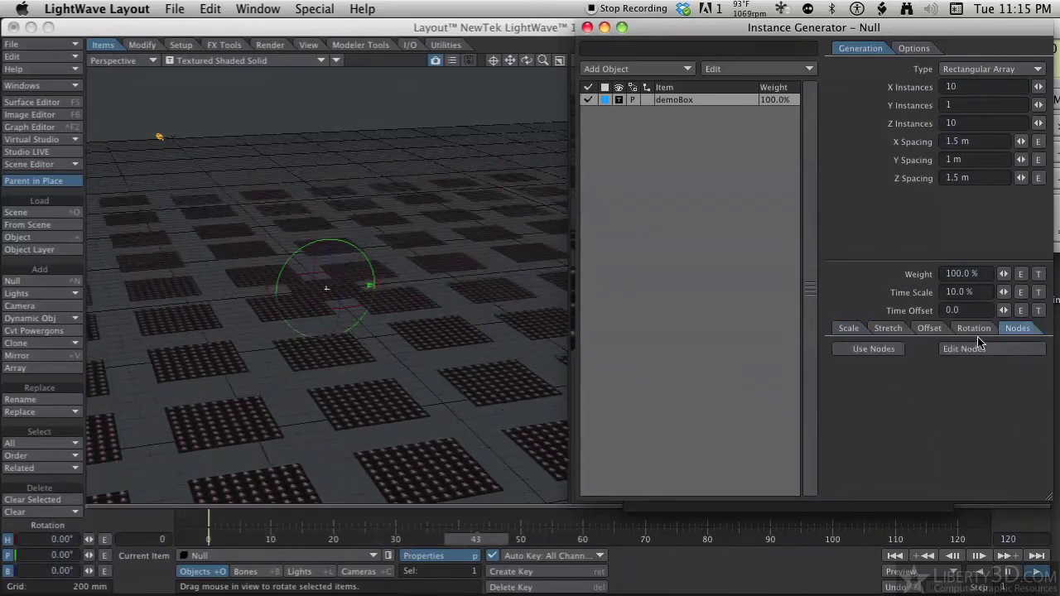
click(970, 349)
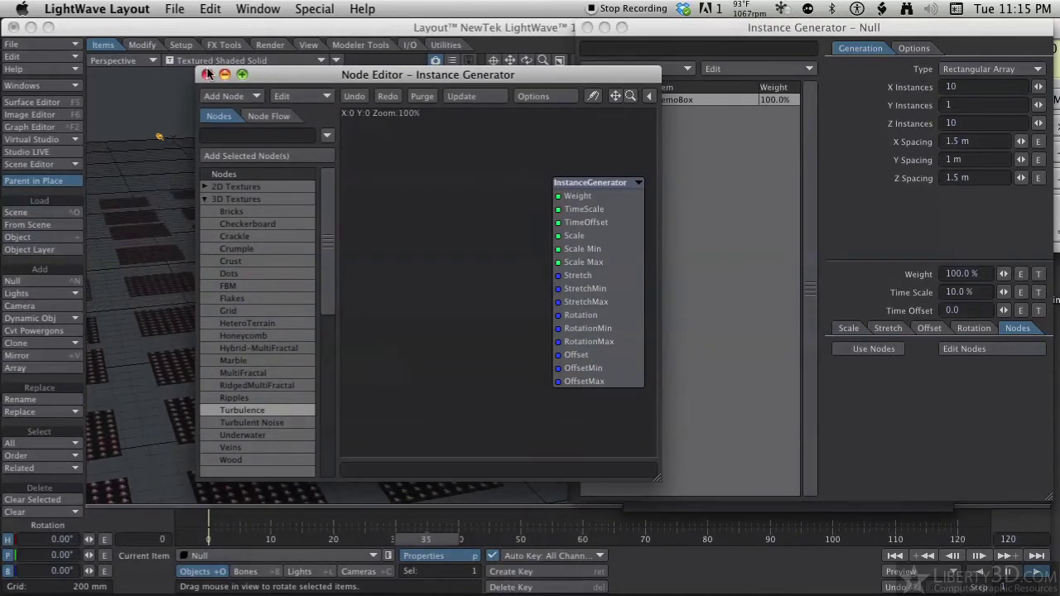
click(207, 74)
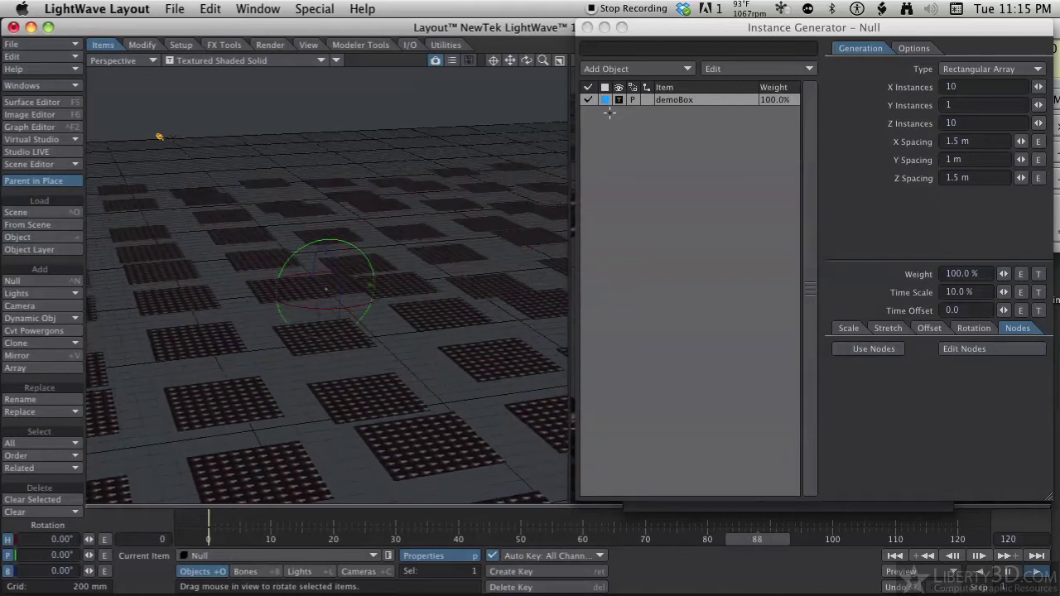